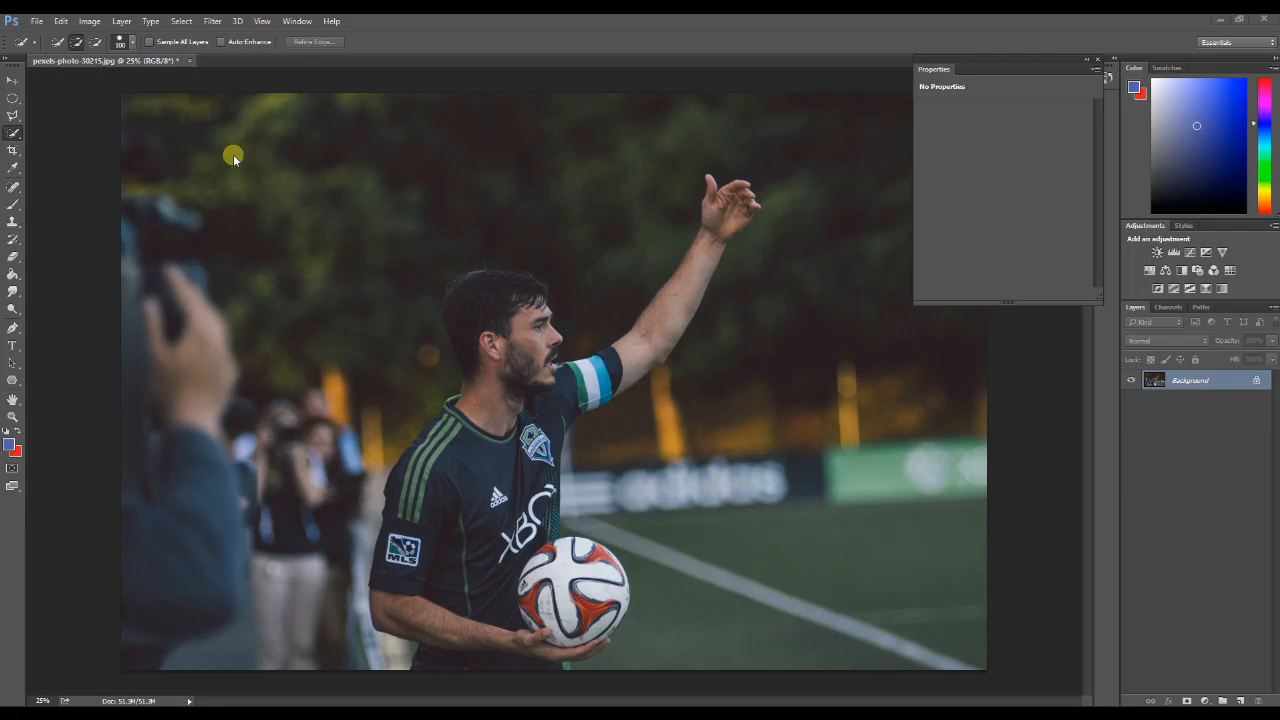
Step: Activate the Quick Selection tool and set its brush size to 150
right_click(16, 132)
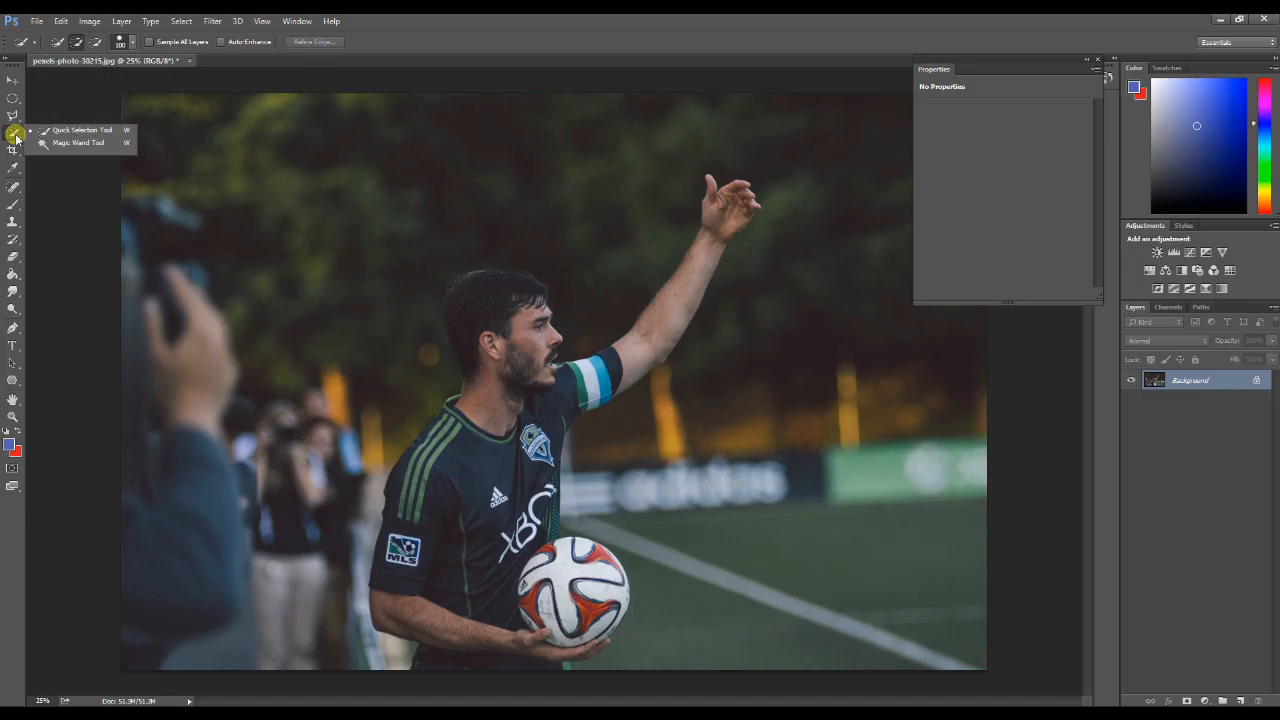
click(75, 132)
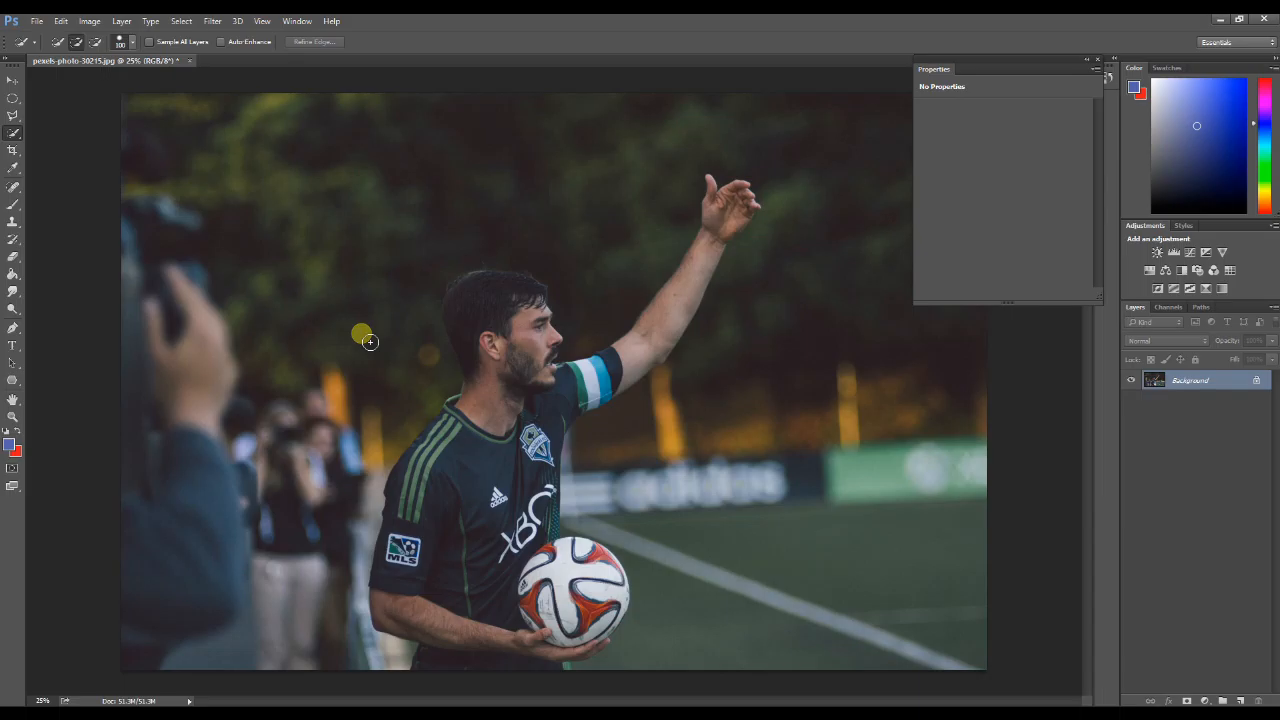
key(bracketright)
key(bracketright)
key(bracketright)
key(bracketright)
key(bracketright)
key(bracketright)
key(bracketleft)
key(bracketleft)
key(bracketleft)
key(bracketleft)
Step: Select the whole soccer player, including his hair, raised arm, jersey and the ball, with the Quick Selection tool
mouse_move(501, 318)
mouse_down()
mouse_move(491, 303)
mouse_move(522, 386)
mouse_up()
mouse_move(496, 502)
mouse_down()
mouse_move(461, 532)
mouse_move(446, 471)
mouse_move(443, 491)
mouse_move(454, 448)
mouse_move(434, 587)
mouse_move(416, 605)
mouse_move(496, 621)
mouse_move(546, 598)
mouse_move(595, 623)
mouse_move(581, 611)
mouse_move(602, 568)
mouse_move(557, 553)
mouse_up()
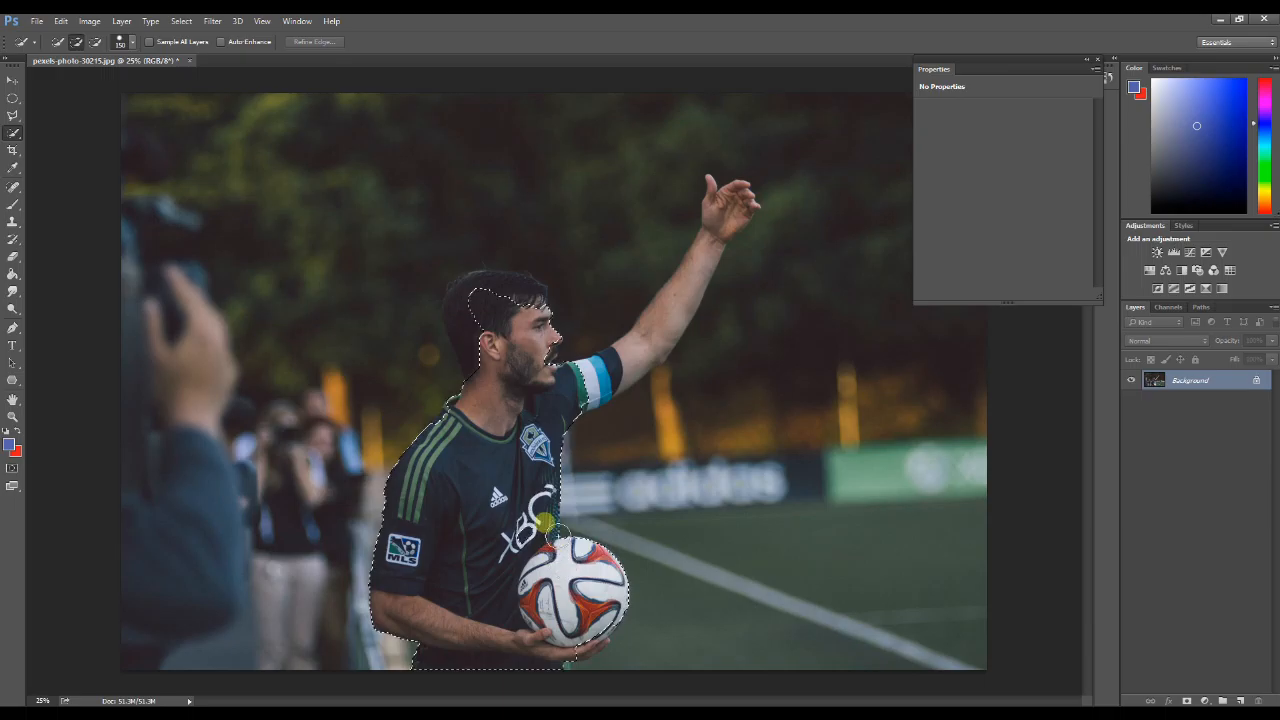
mouse_move(634, 384)
mouse_down()
mouse_move(743, 220)
mouse_move(756, 226)
mouse_up()
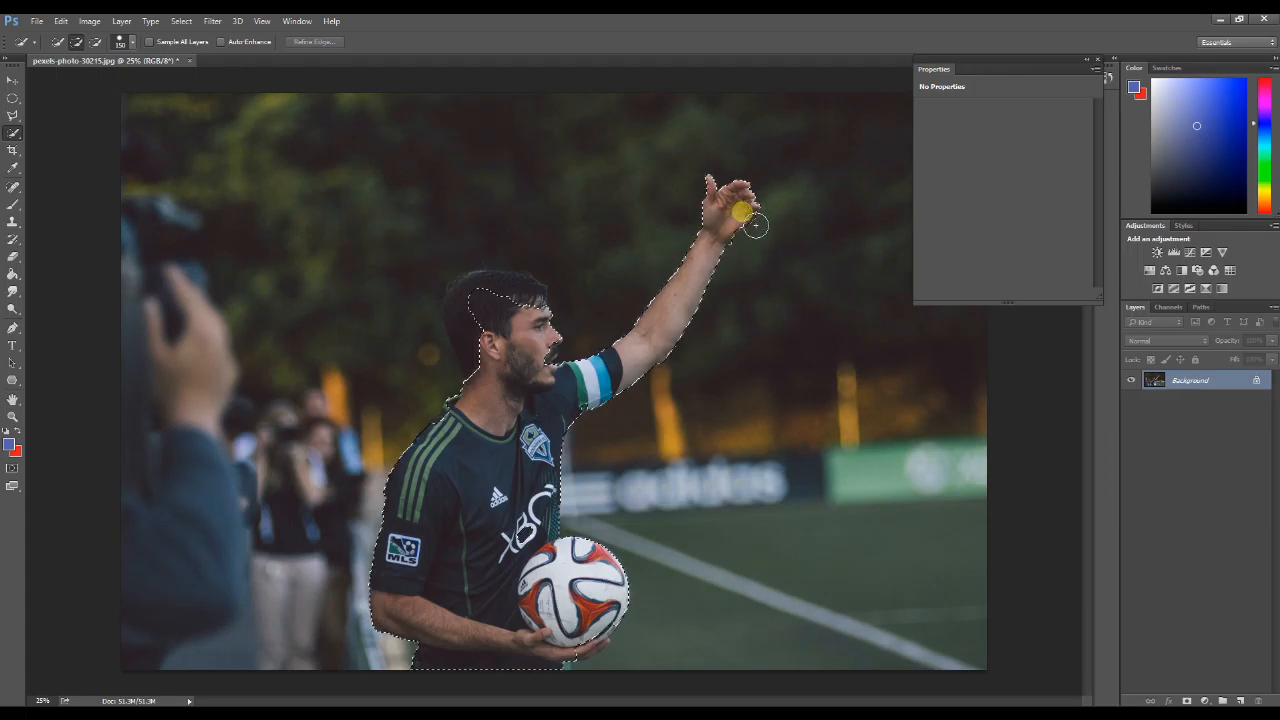
drag(495, 374, 490, 382)
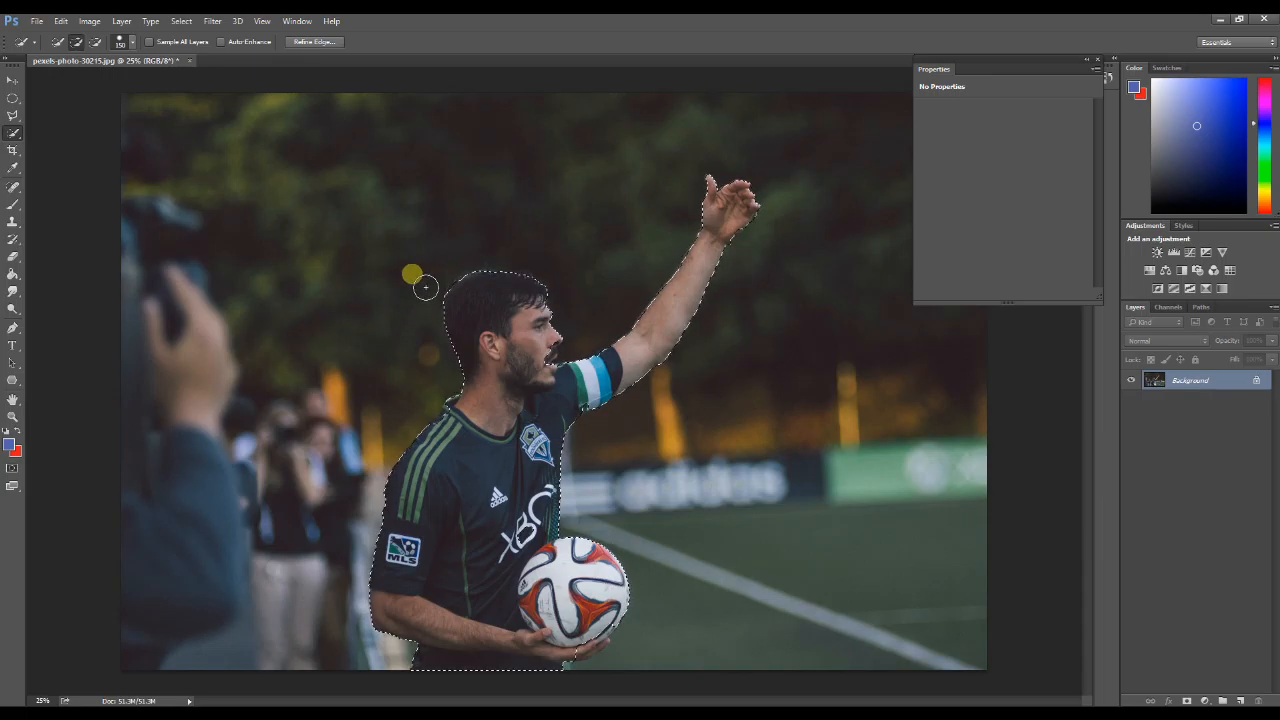
key(alt)
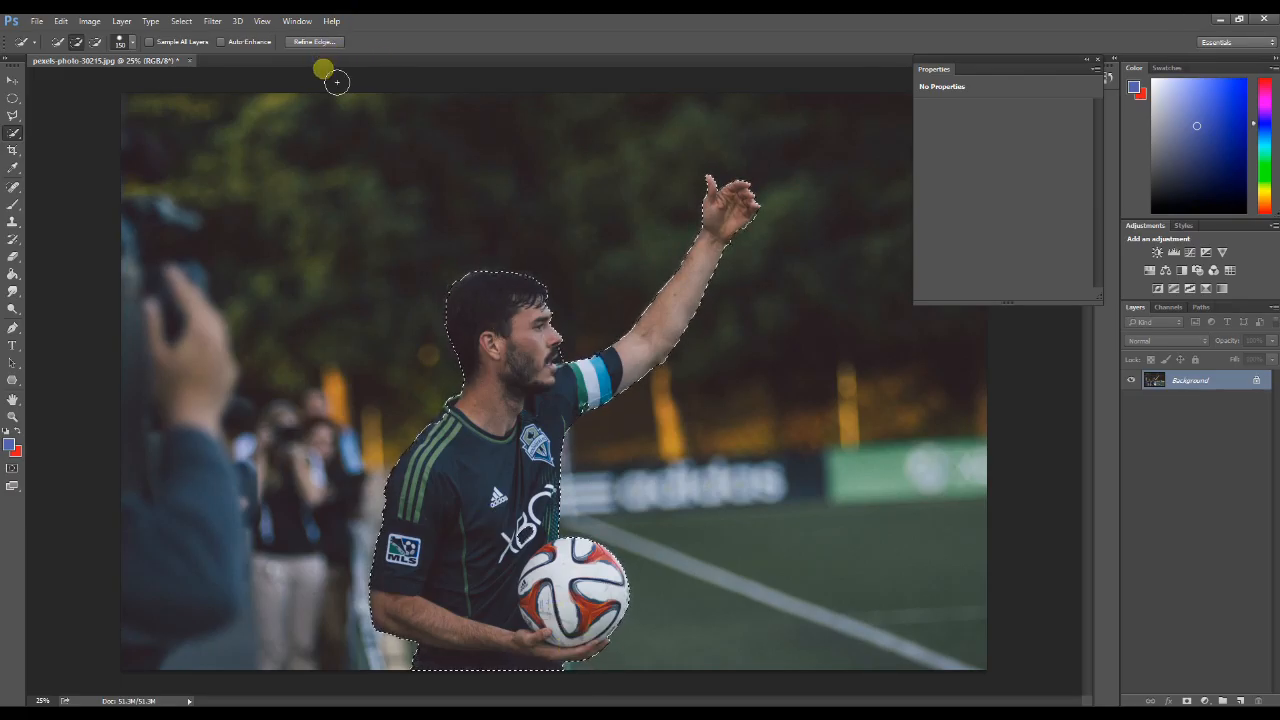
Step: Open Refine Edge for the player selection and enable Smart Radius with a radius of 23.2 px
click(316, 43)
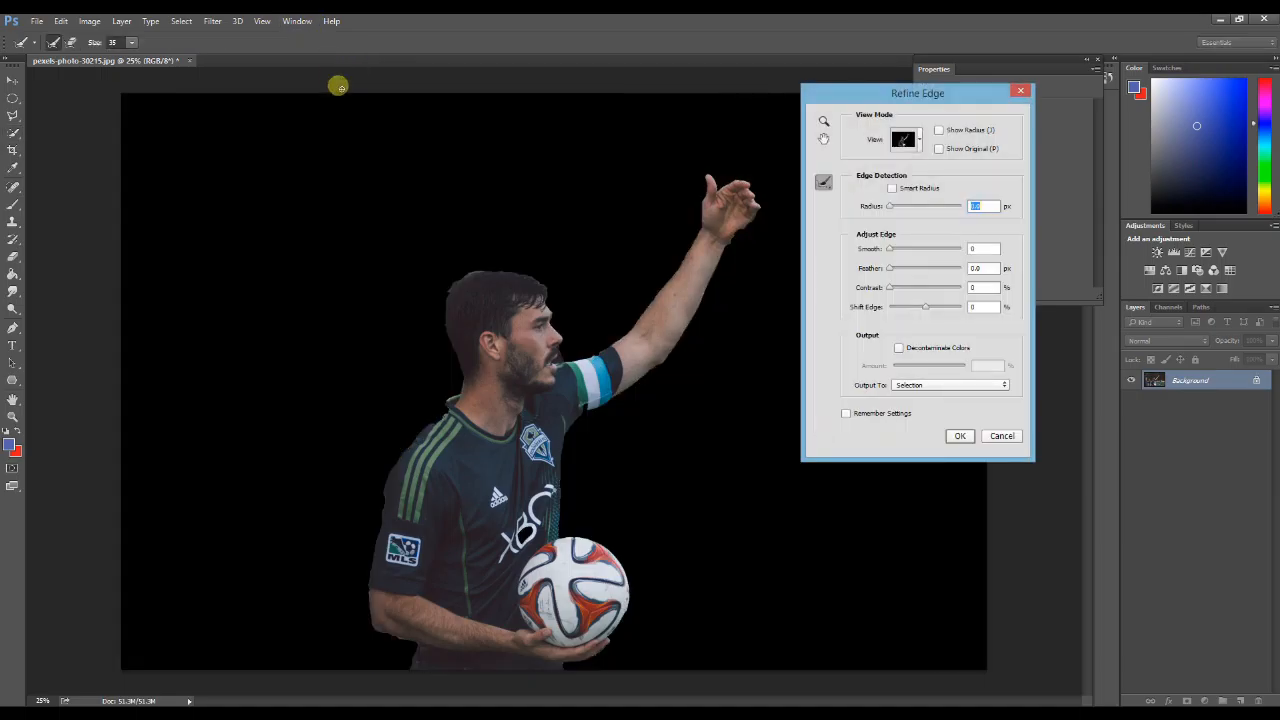
drag(906, 98, 908, 178)
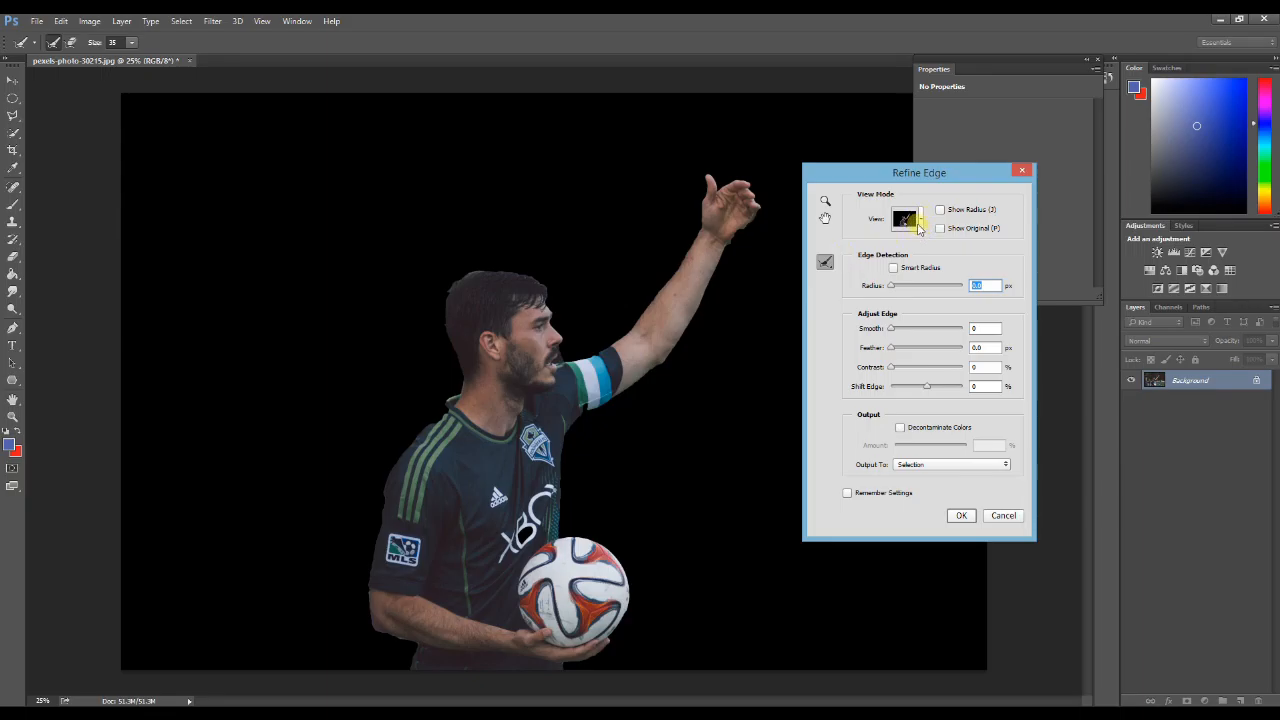
click(917, 226)
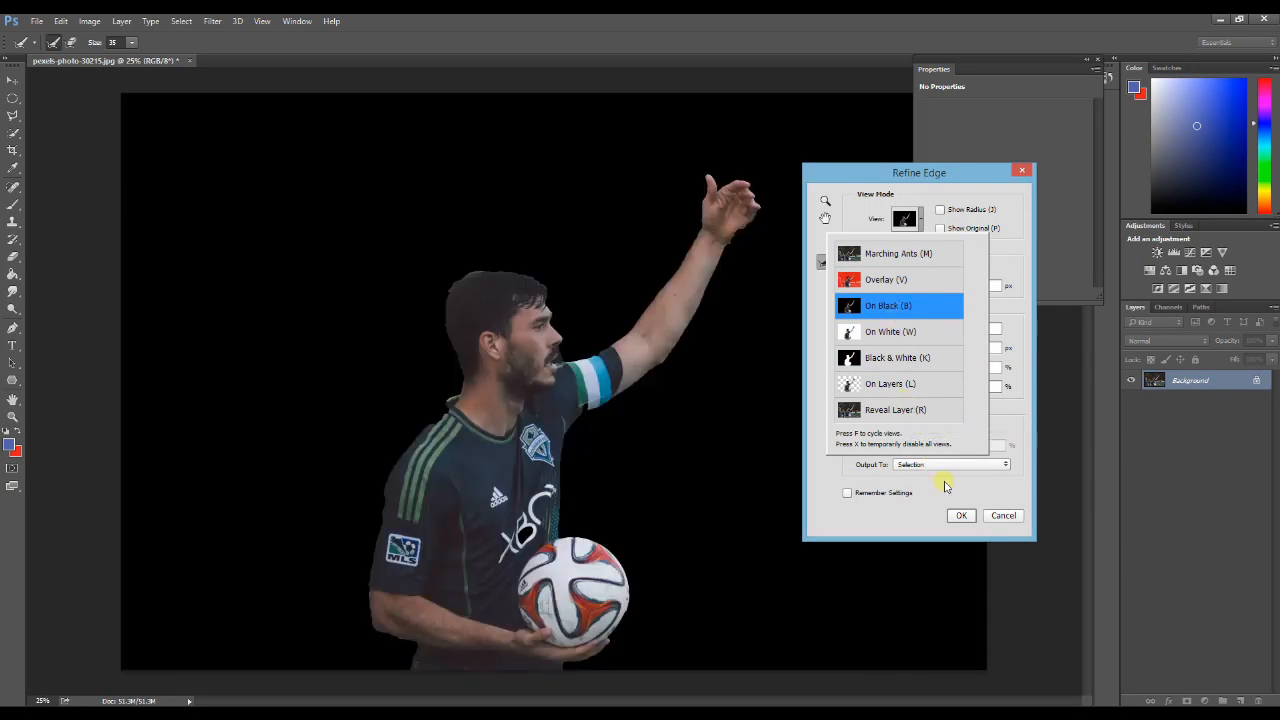
click(924, 232)
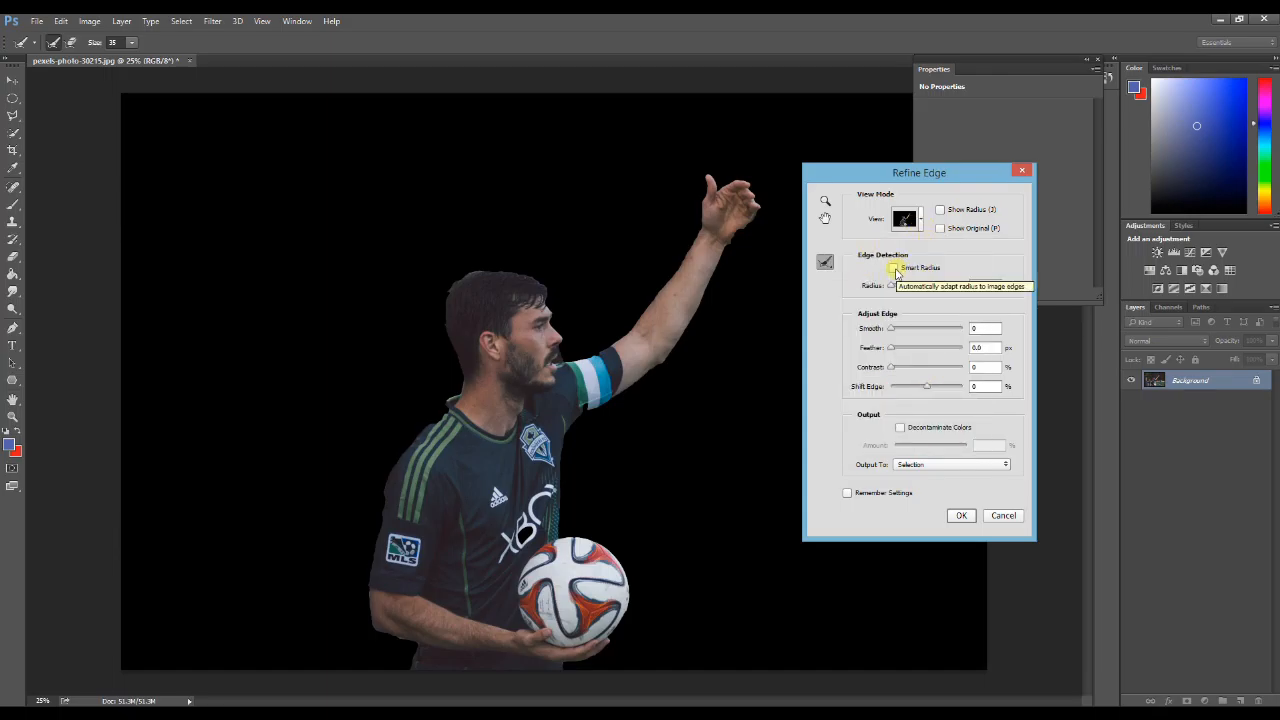
click(894, 268)
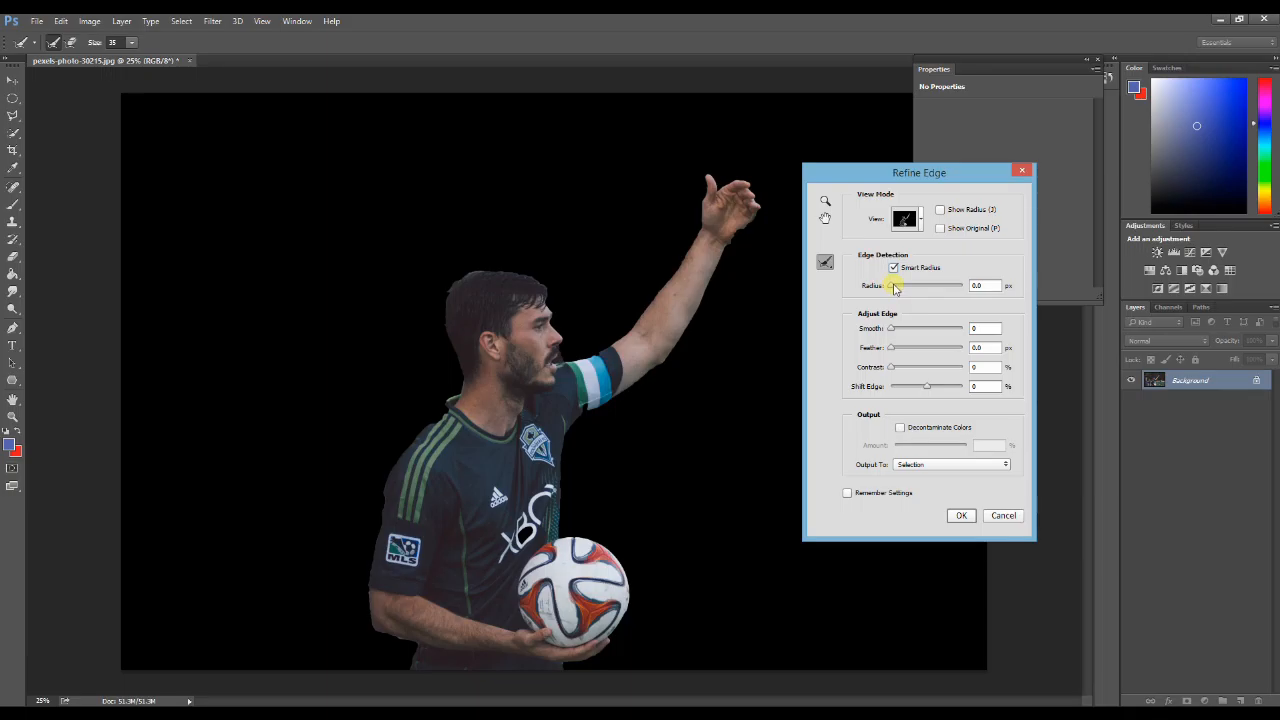
drag(893, 287, 910, 287)
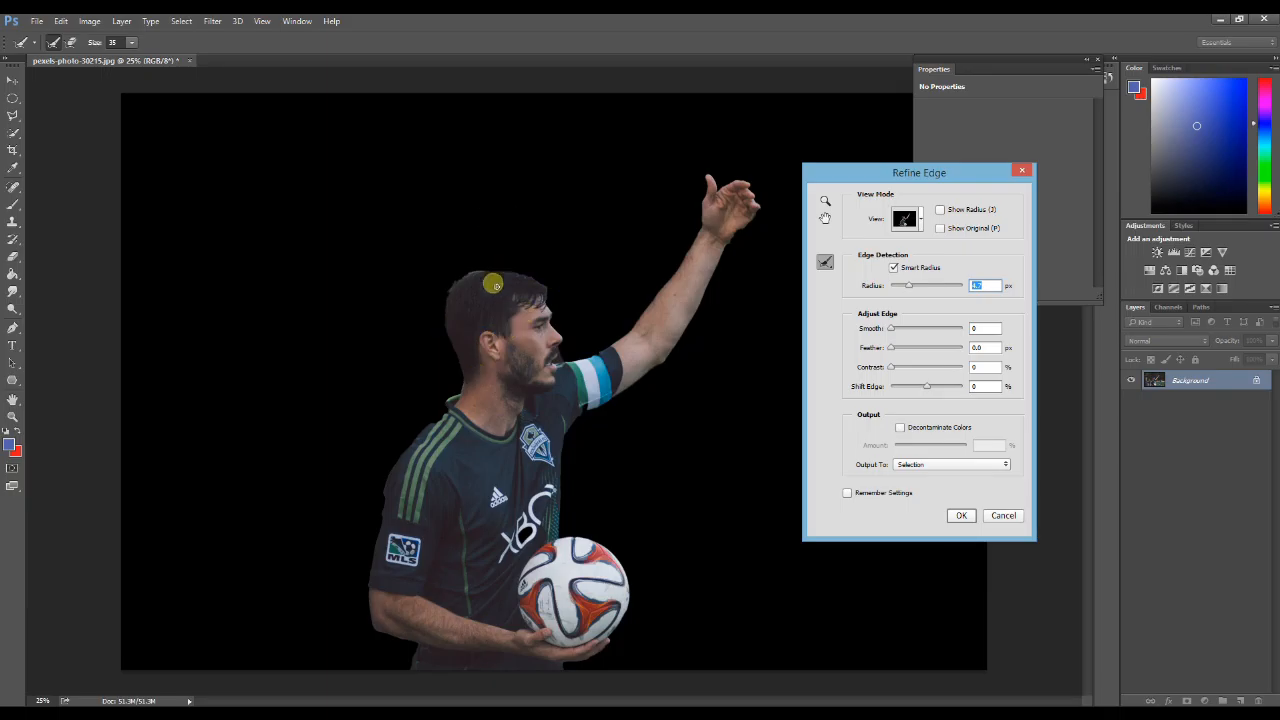
drag(916, 287, 925, 286)
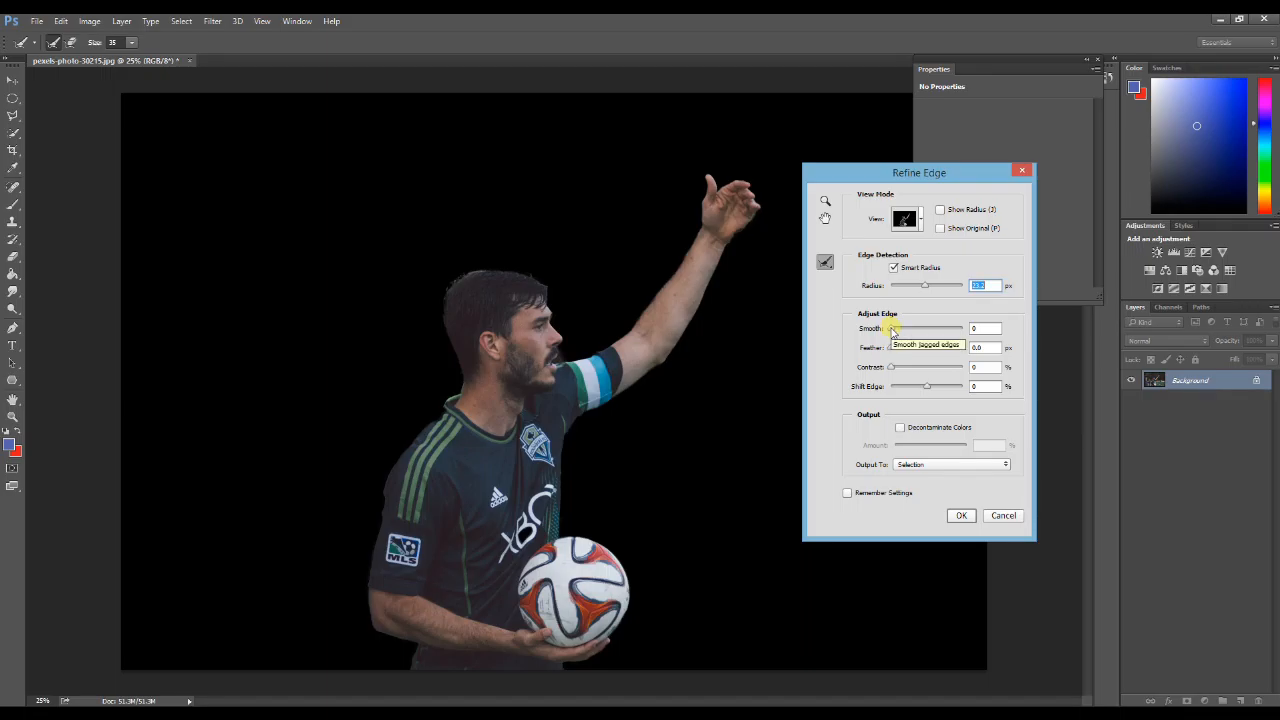
Step: Adjust the selection edge to Smooth 27, Feather 0.0 px and Shift Edge -66%
click(899, 331)
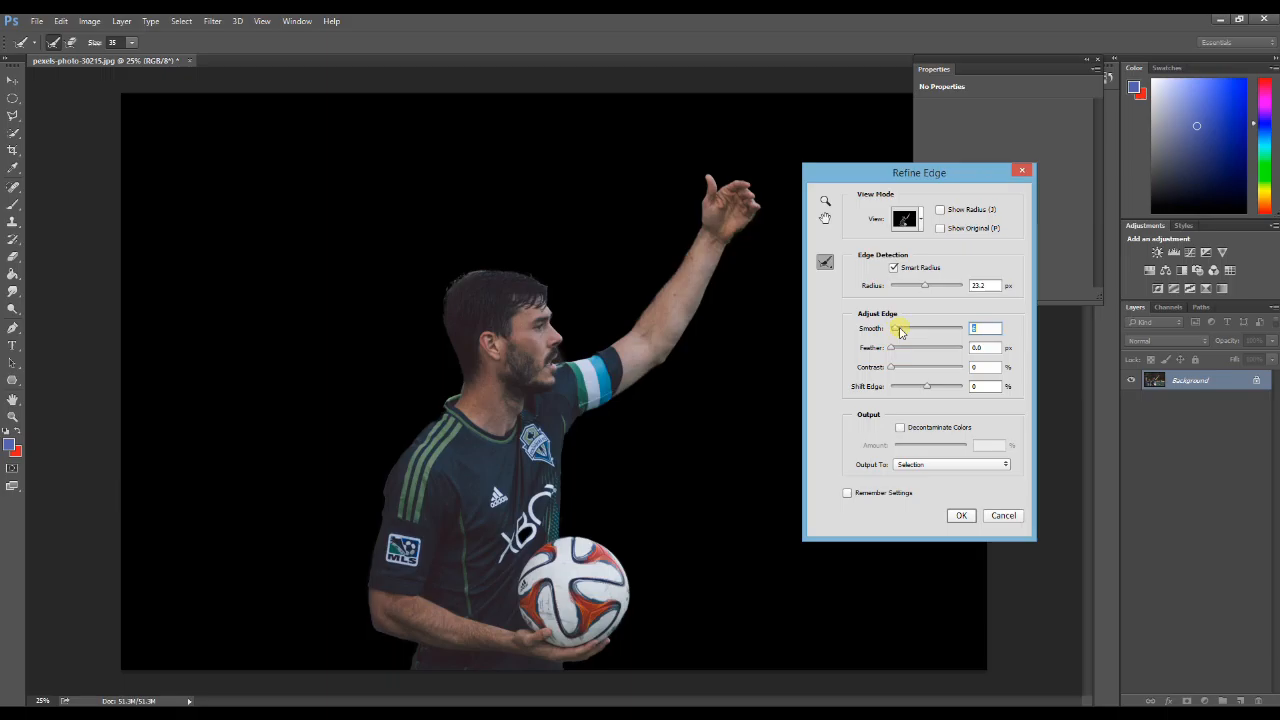
text(3)
drag(895, 332, 911, 329)
drag(891, 347, 916, 347)
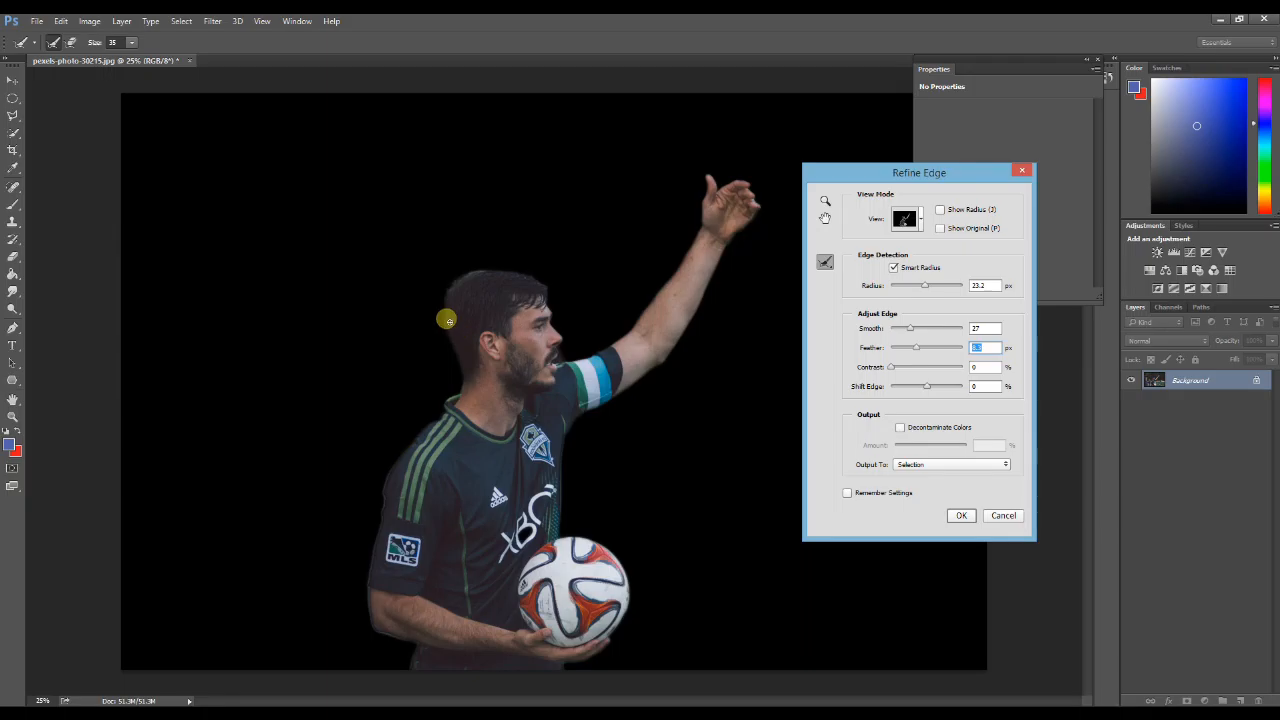
drag(914, 346, 866, 343)
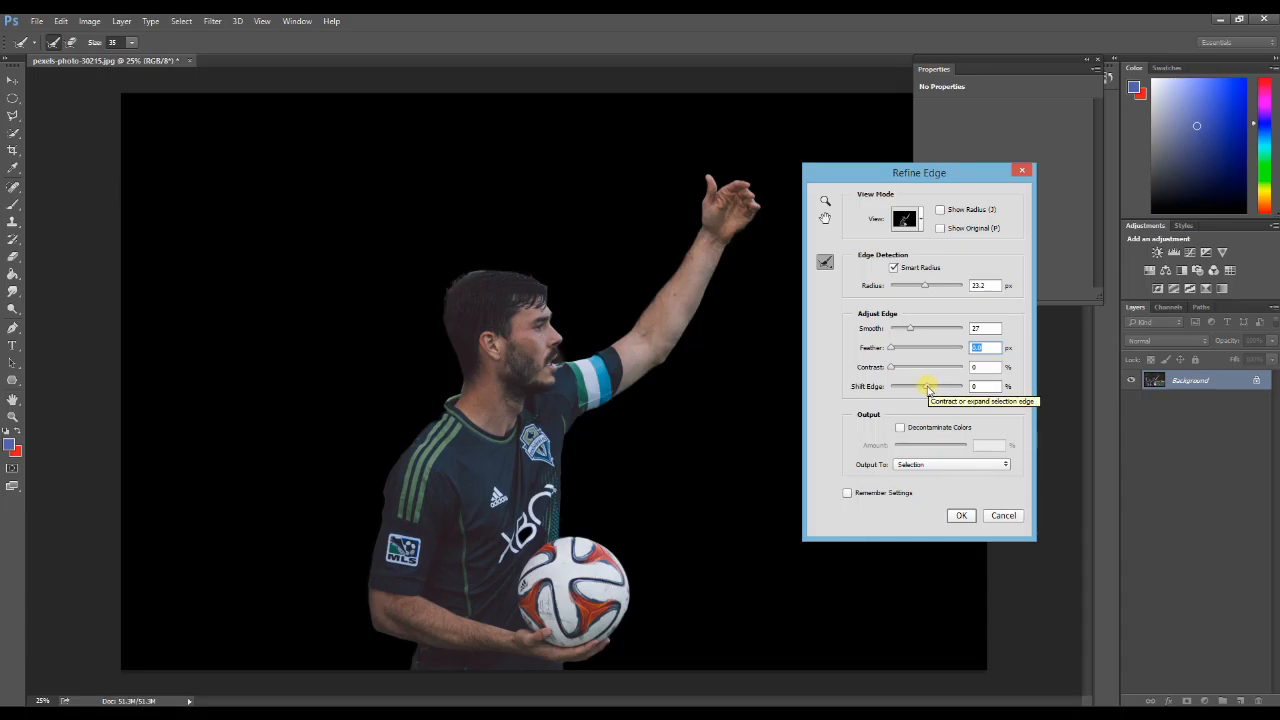
drag(929, 389, 950, 391)
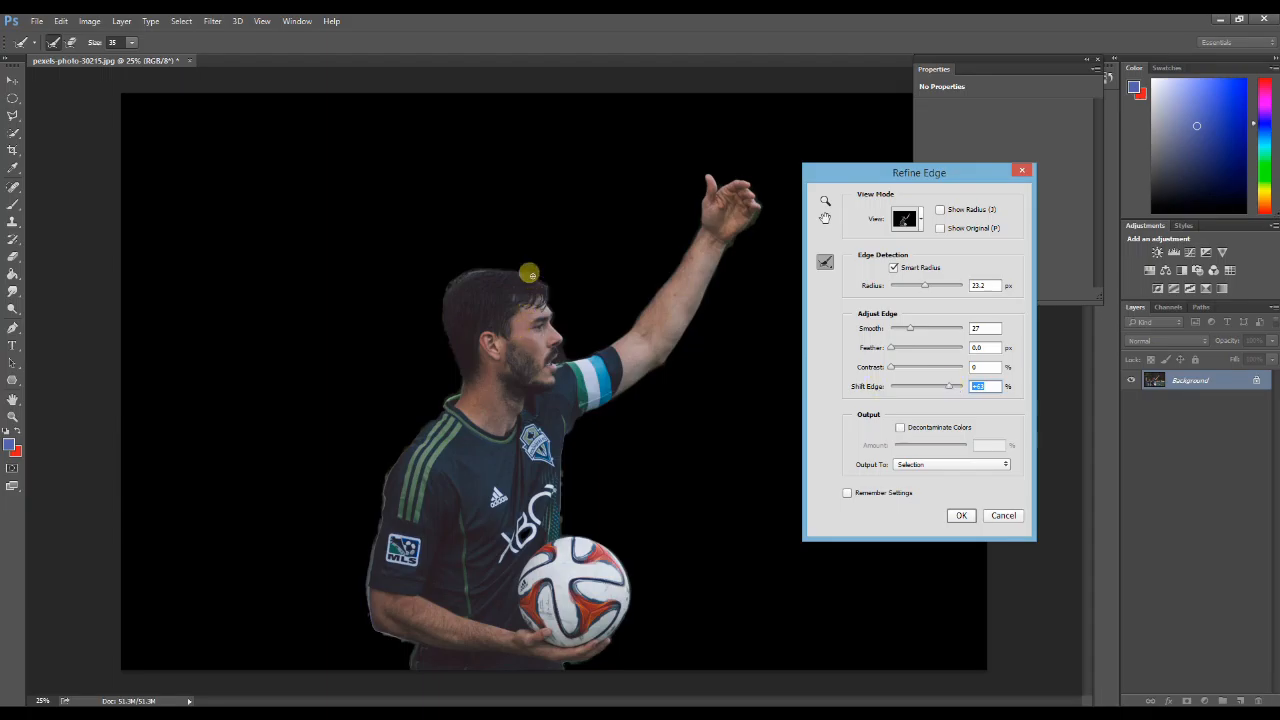
drag(952, 387, 902, 388)
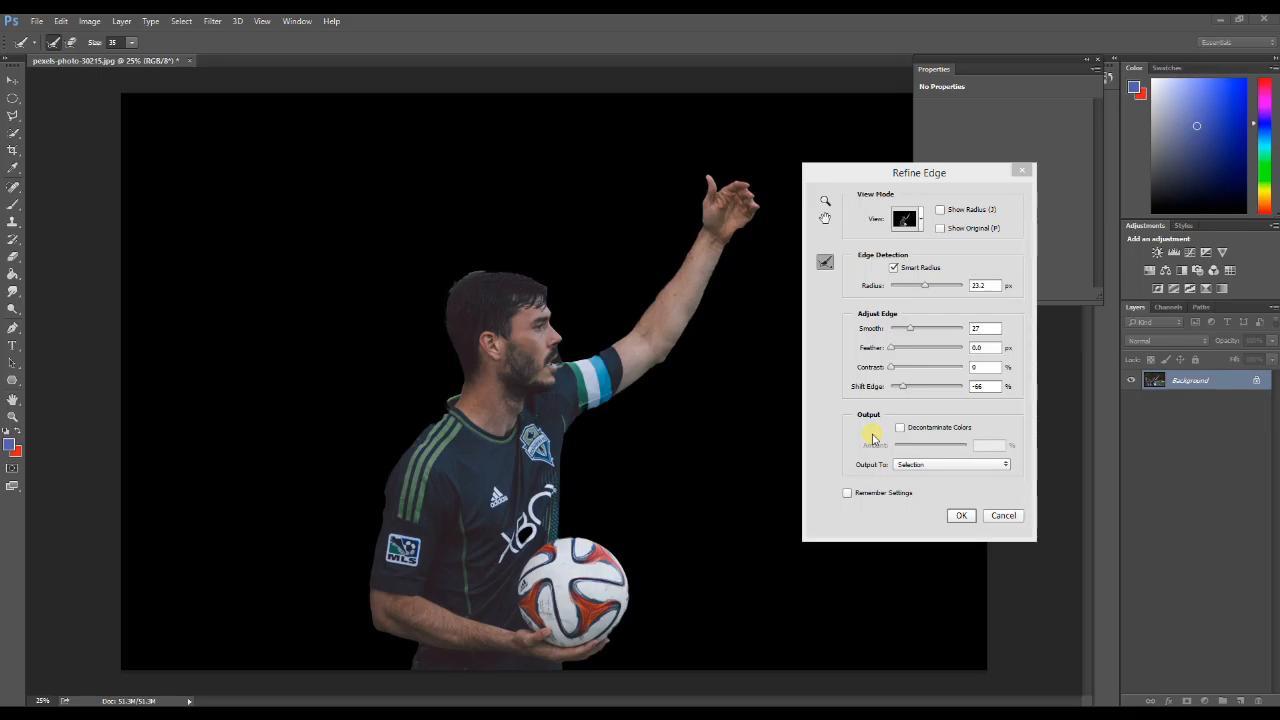
Step: Decontaminate the edge colors by 67% and output the refined selection to a new layer with layer mask
click(912, 449)
click(900, 427)
drag(928, 448, 946, 448)
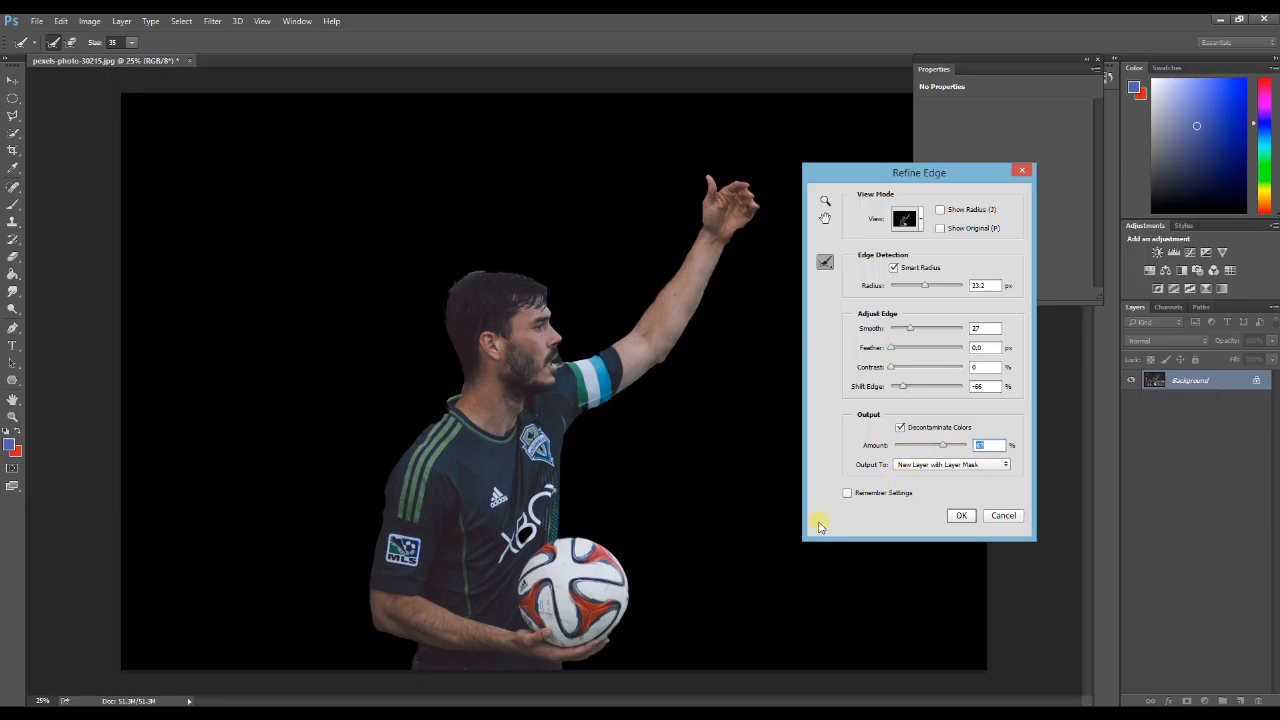
click(925, 466)
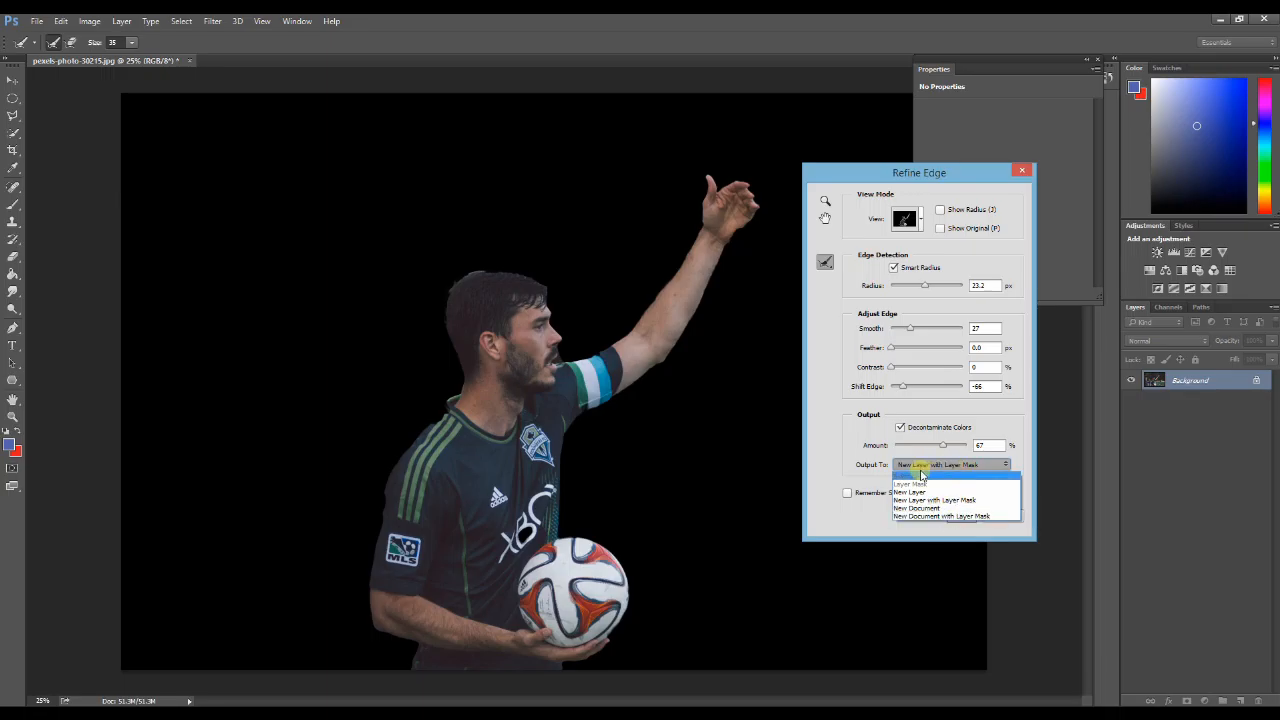
click(955, 500)
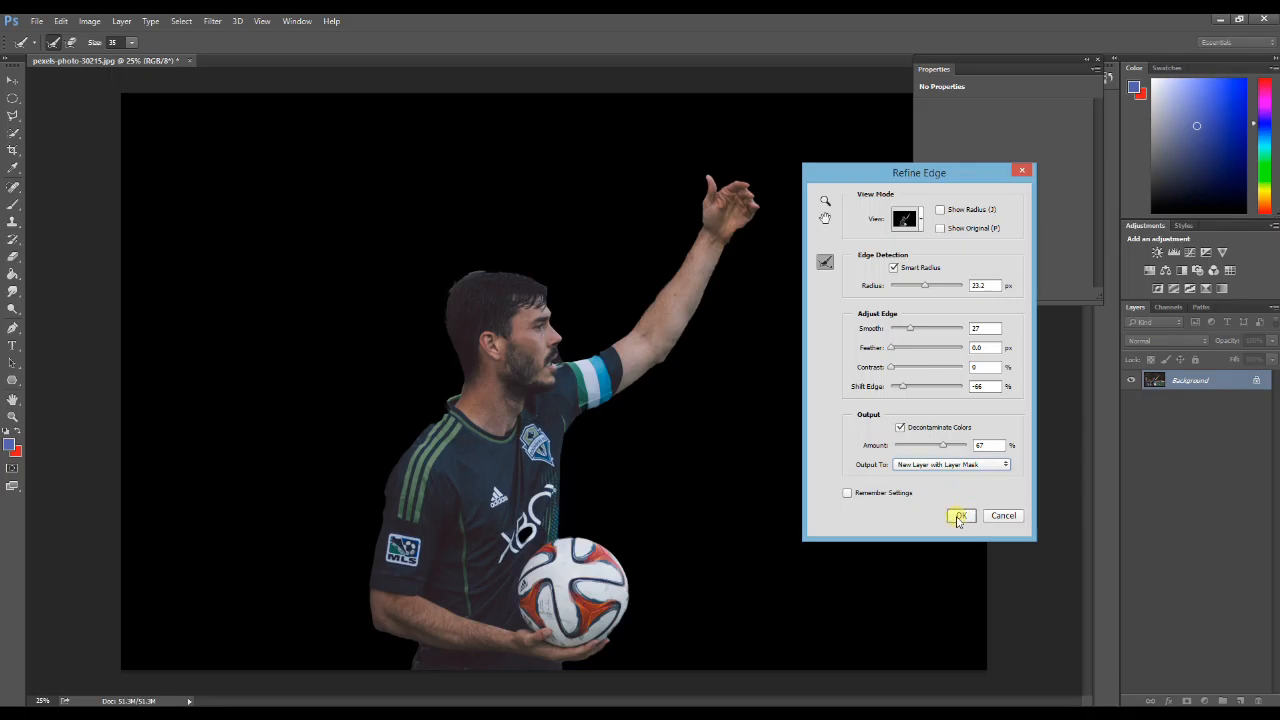
click(958, 516)
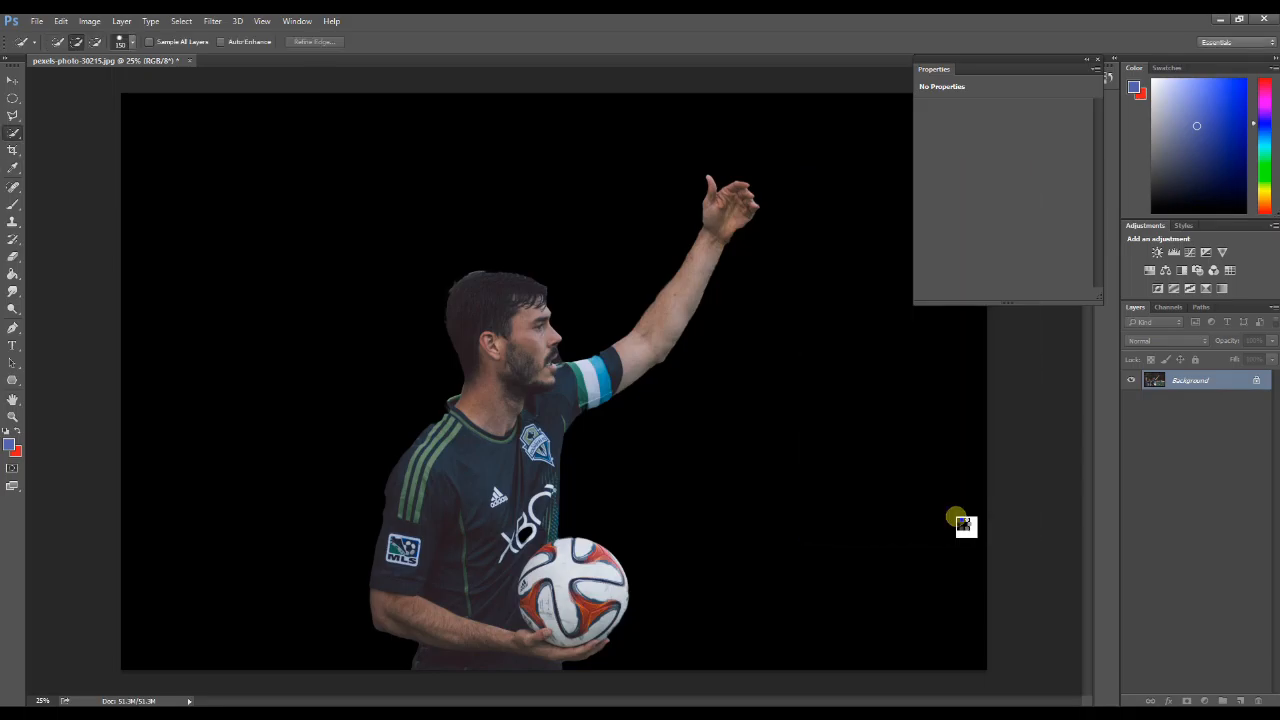